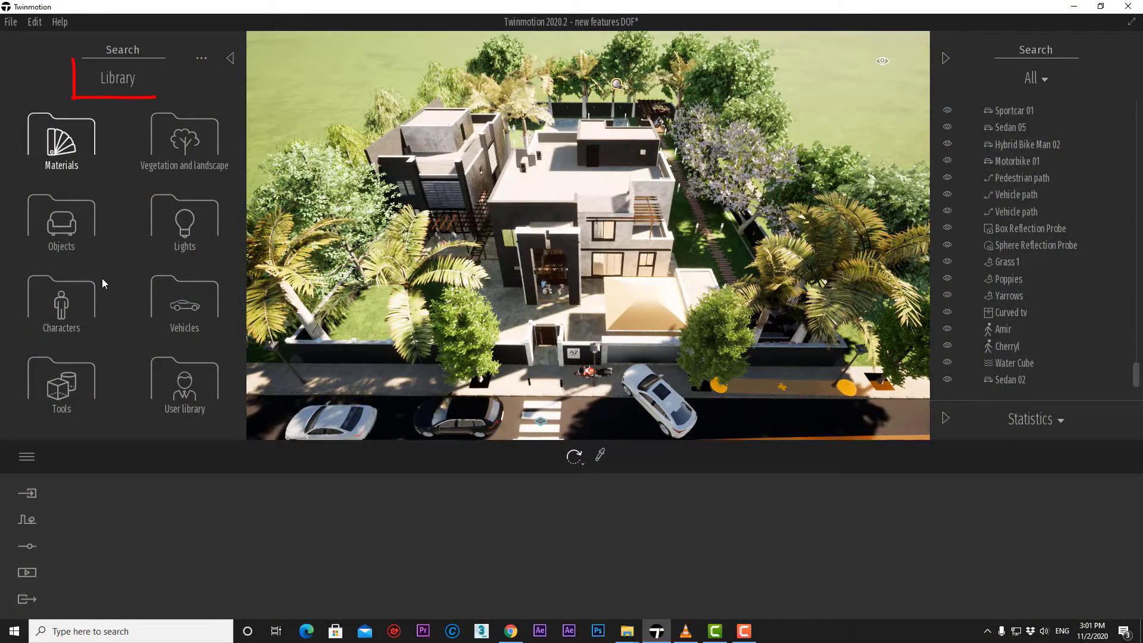
# Step: Drag a Note from the Library's Tools > Notes collection into the villa scene
pyautogui.click(62, 390)
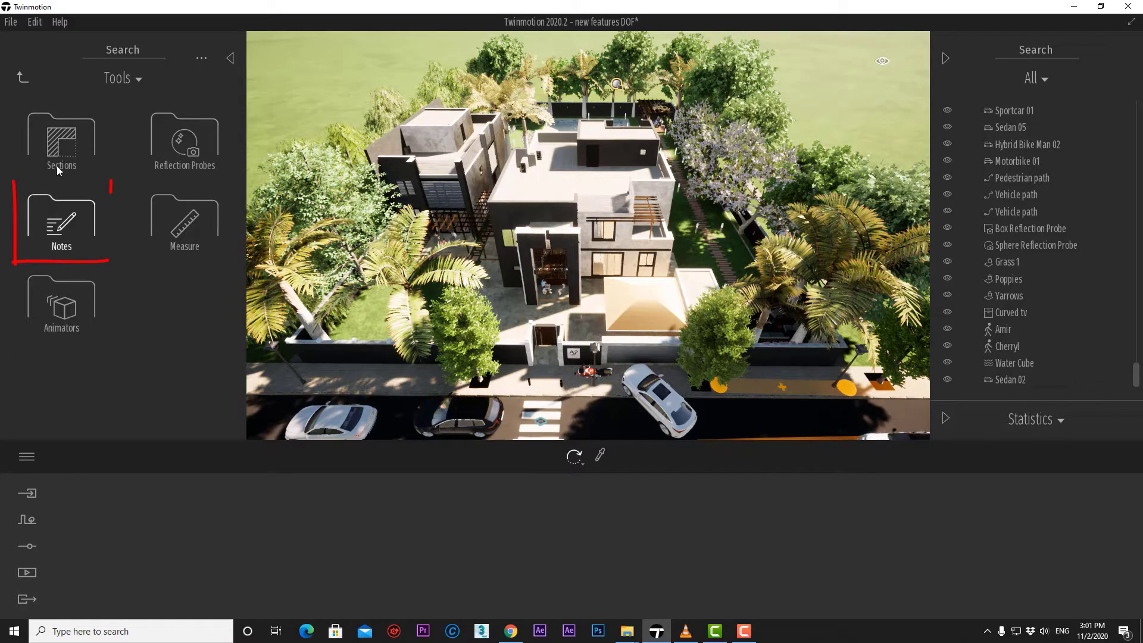
pyautogui.click(63, 232)
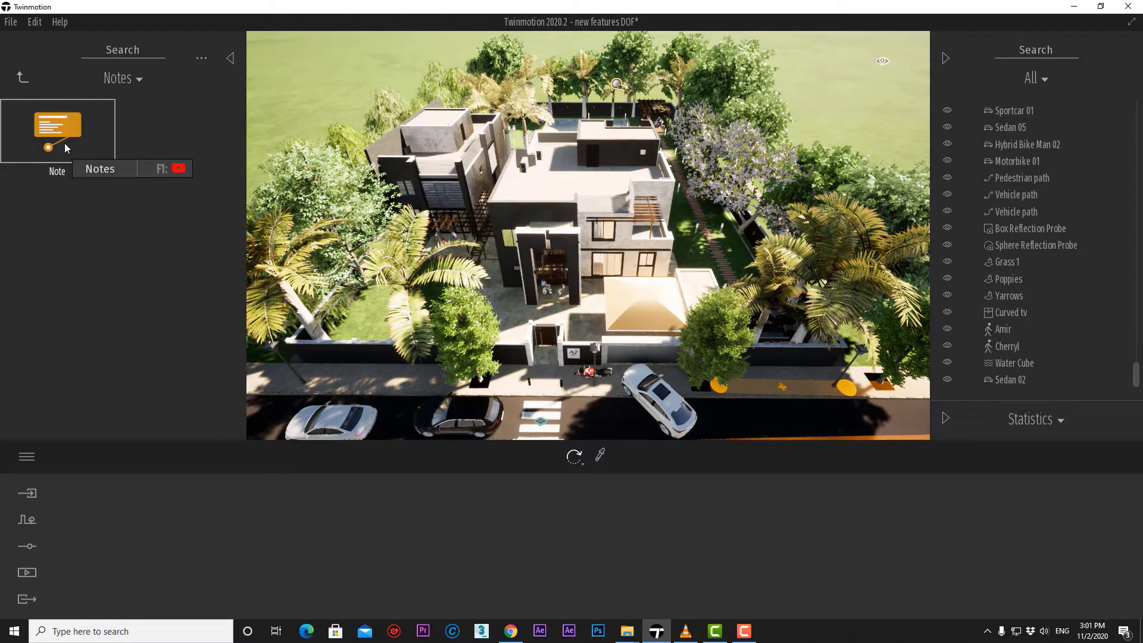
pyautogui.moveTo(66, 149); pyautogui.dragTo(564, 199)
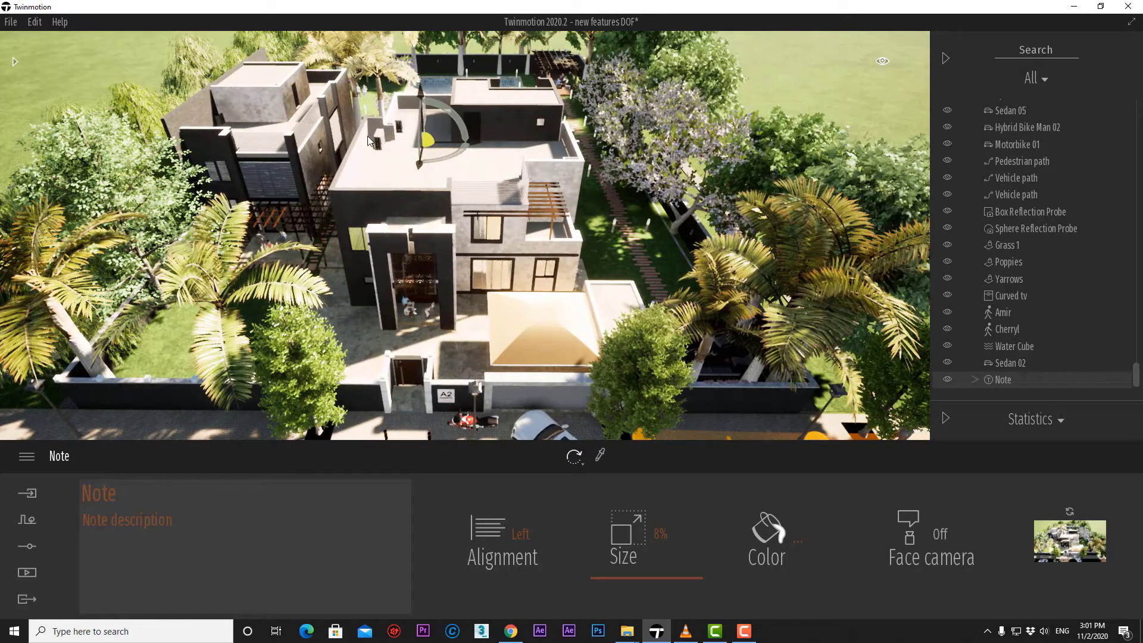
# Step: Orbit up to the rooftop and slide the note across the terrace along the X axis
pyautogui.moveTo(368, 141); pyautogui.dragTo(442, 255, button='right')
pyautogui.moveTo(531, 356); pyautogui.dragTo(603, 319, button='right')
pyautogui.scroll(5, 602, 316)
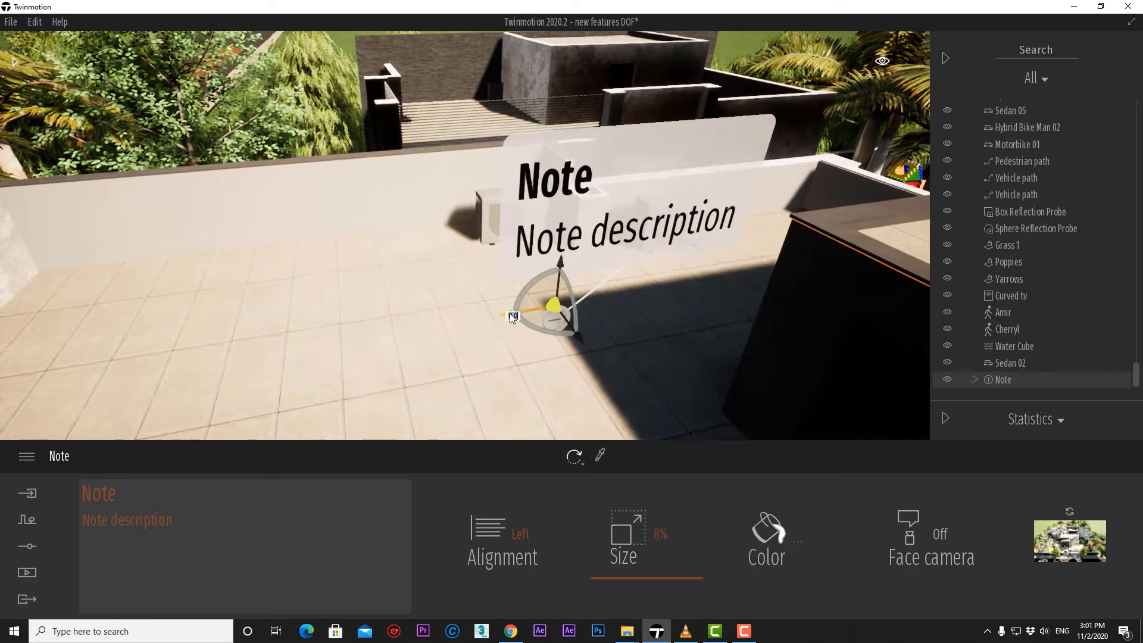
pyautogui.moveTo(512, 317); pyautogui.dragTo(322, 357)
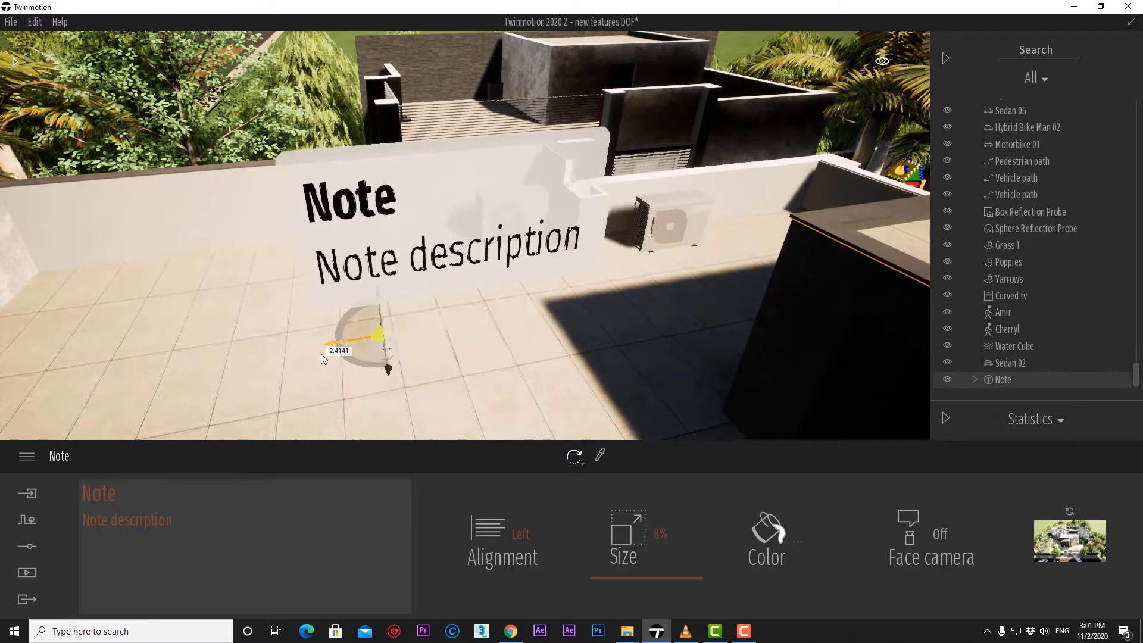
pyautogui.scroll(-3, 452, 318)
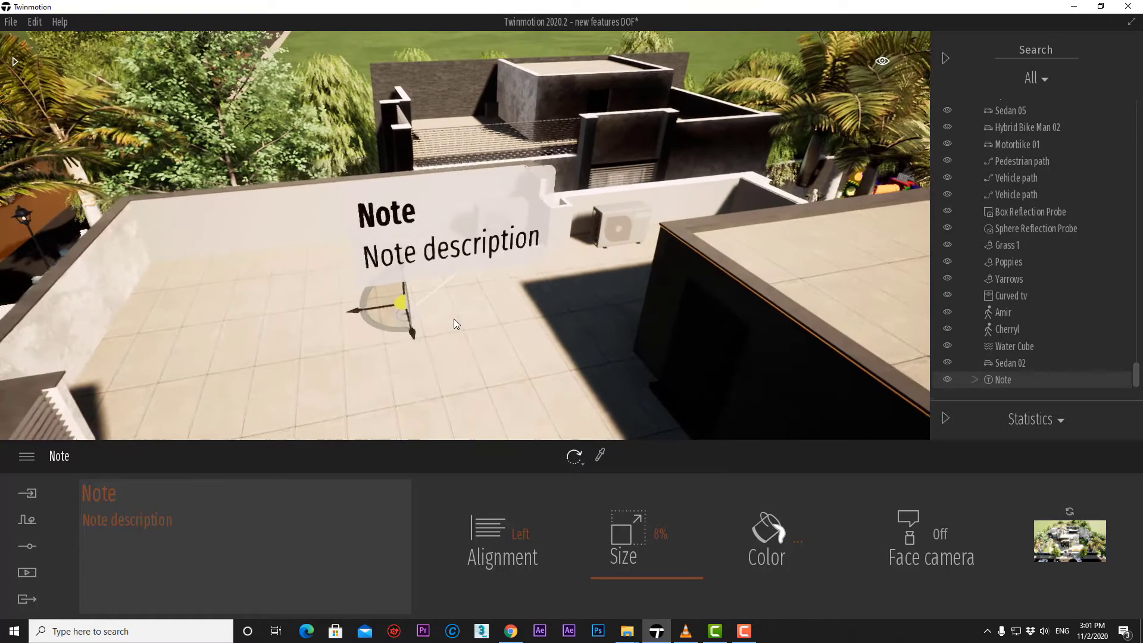
# Step: Try centre and right alignment, settle on left, and enlarge the note to 15% size
pyautogui.click(502, 539)
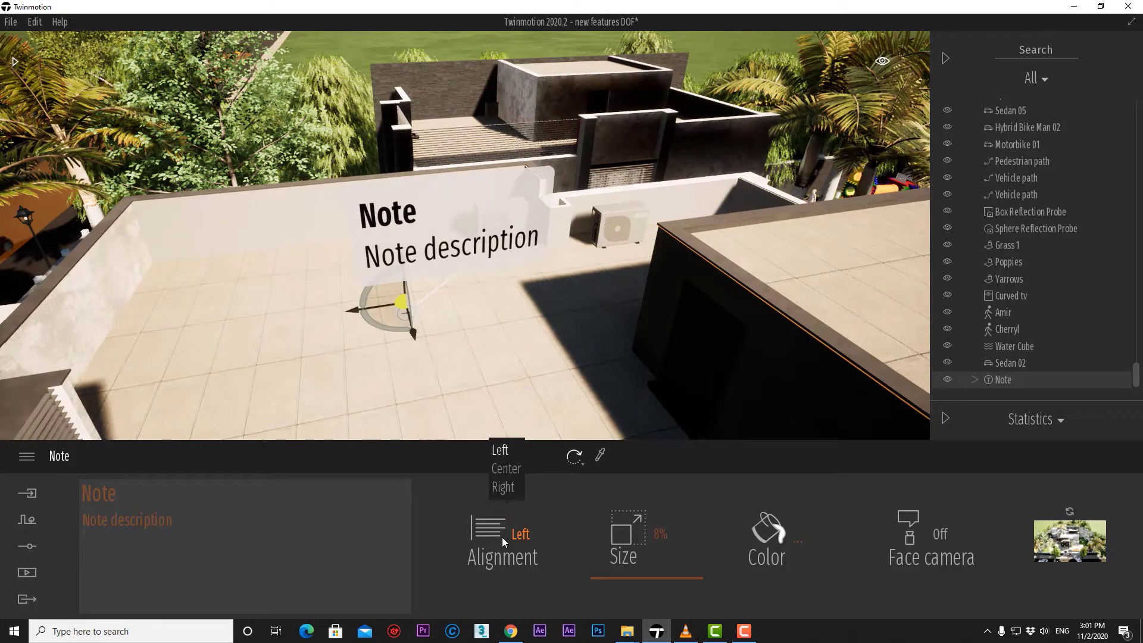
pyautogui.click(506, 469)
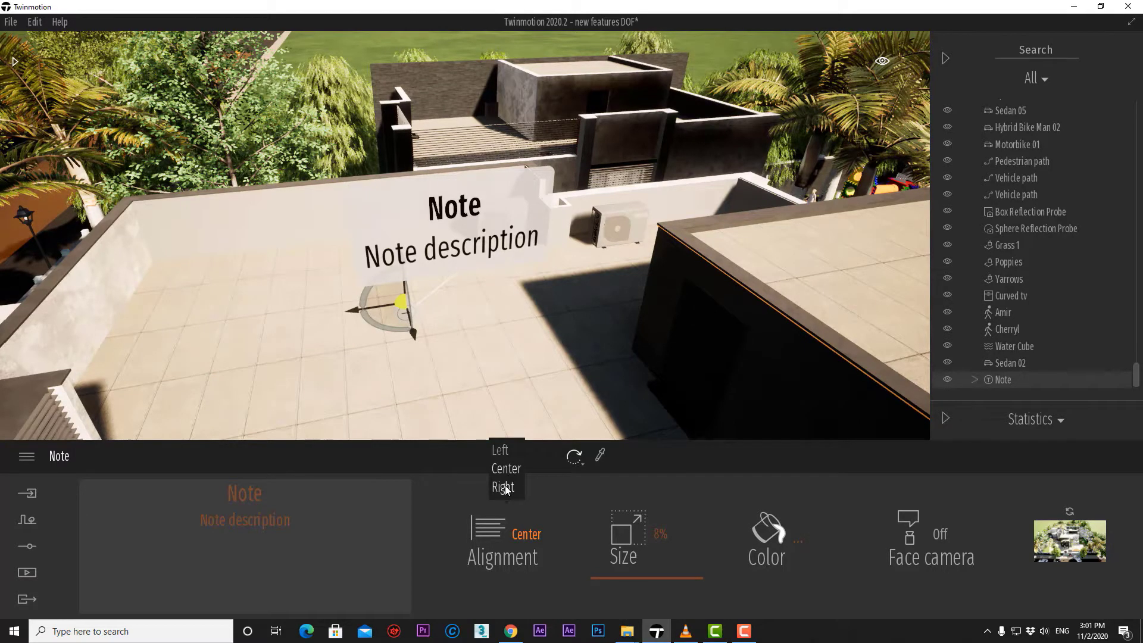
pyautogui.click(504, 487)
pyautogui.click(505, 450)
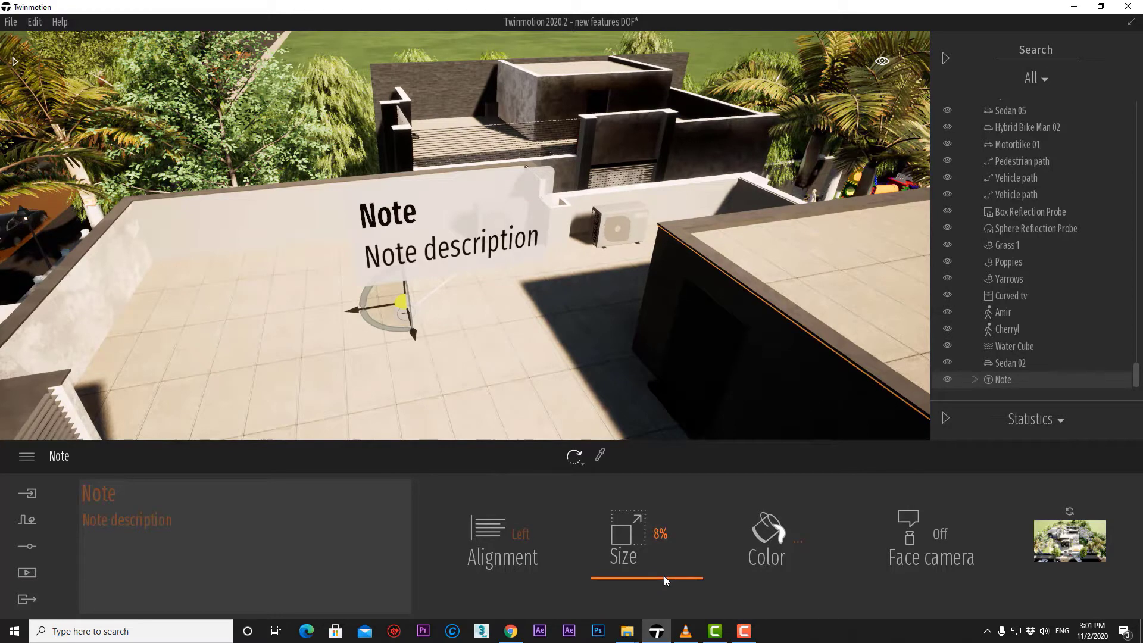
pyautogui.moveTo(663, 581); pyautogui.dragTo(655, 571)
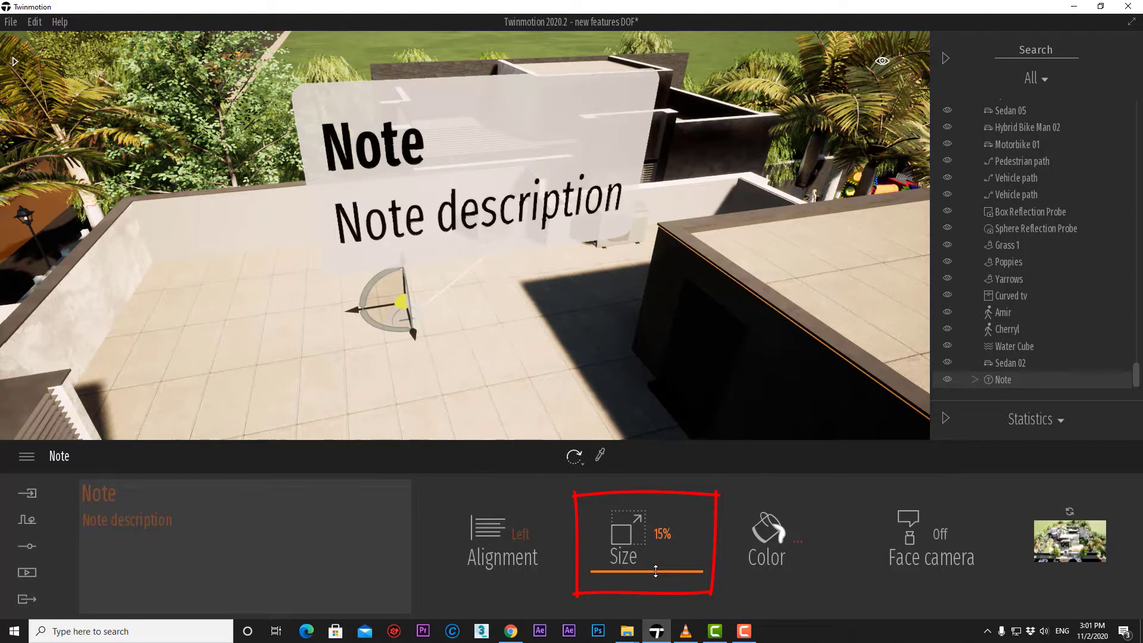
# Step: Preview grey, black and red note colours, then cancel to keep the original white
pyautogui.click(782, 546)
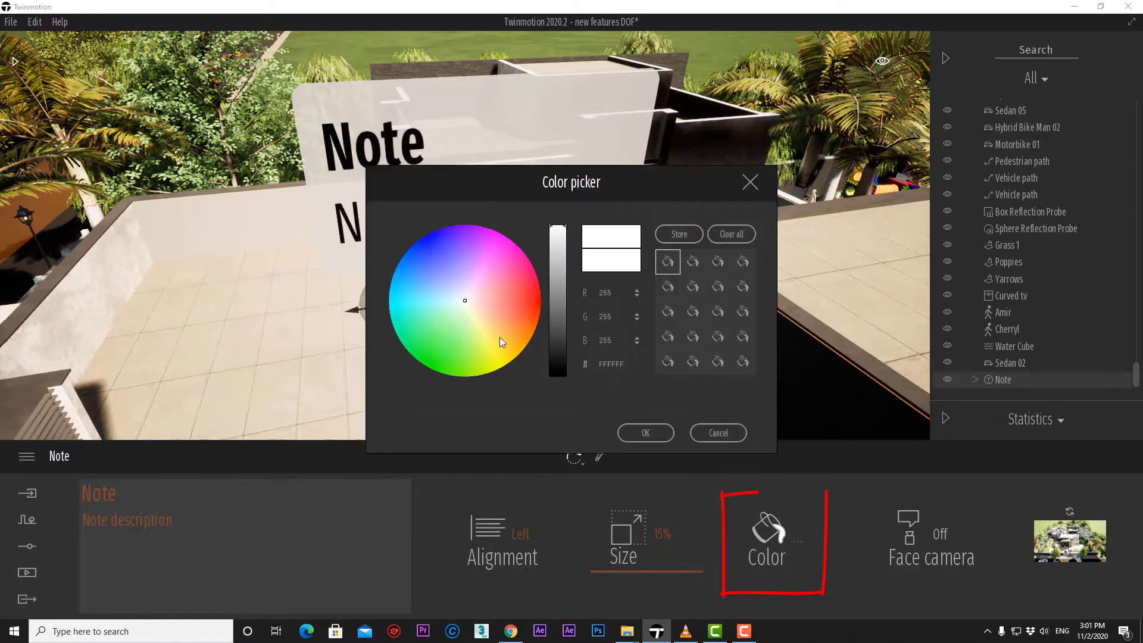
pyautogui.click(556, 308)
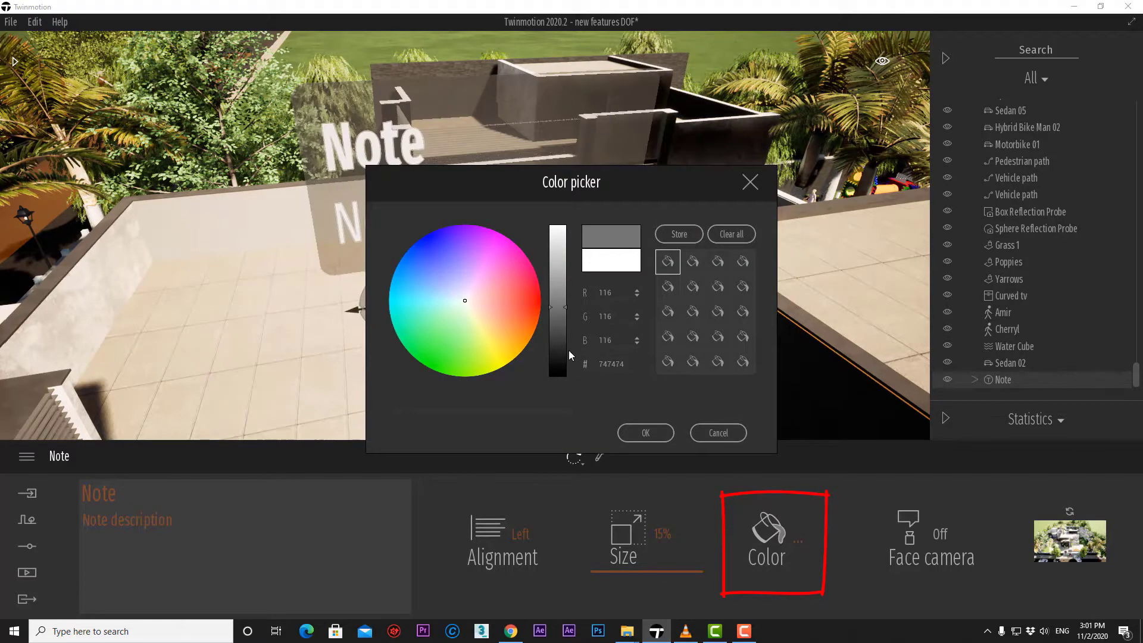
pyautogui.click(562, 371)
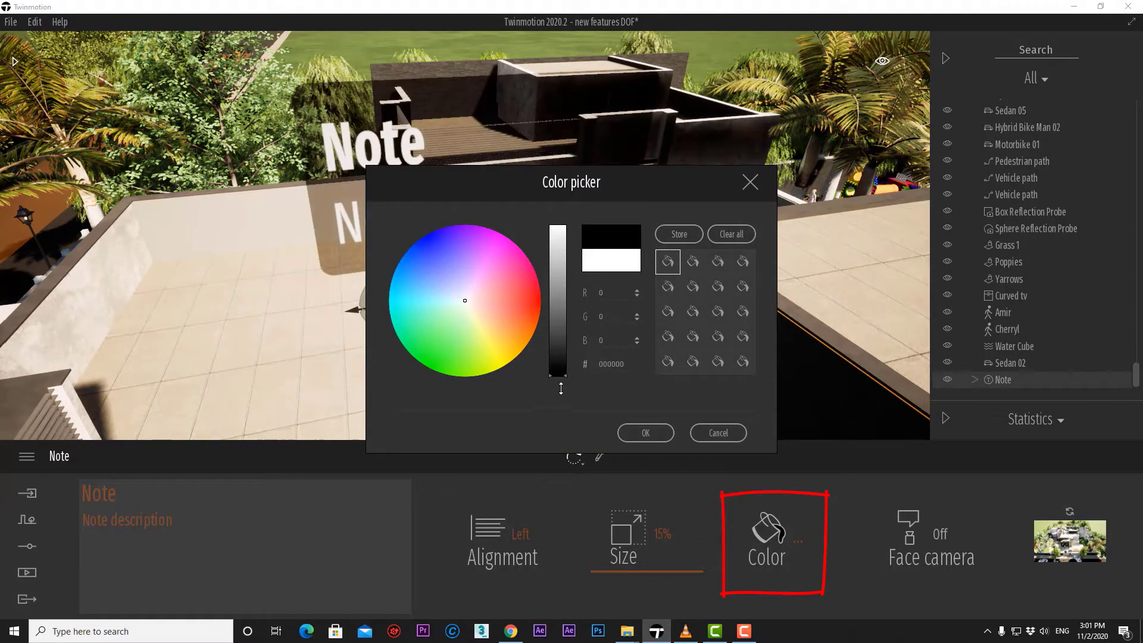
pyautogui.click(553, 256)
pyautogui.click(541, 300)
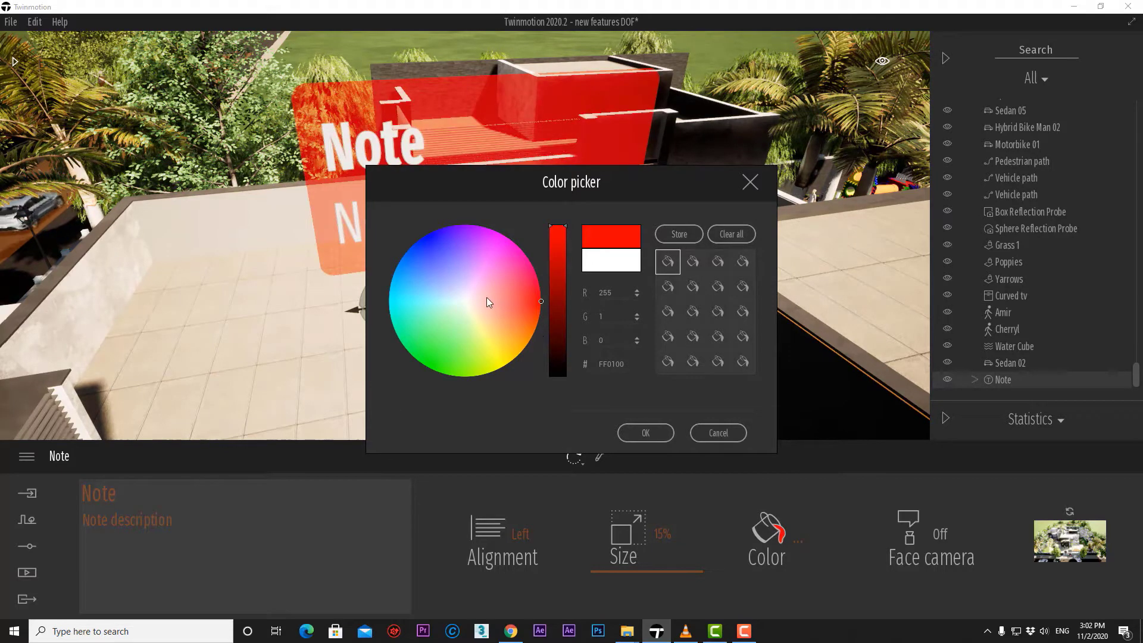
pyautogui.click(559, 316)
pyautogui.click(558, 332)
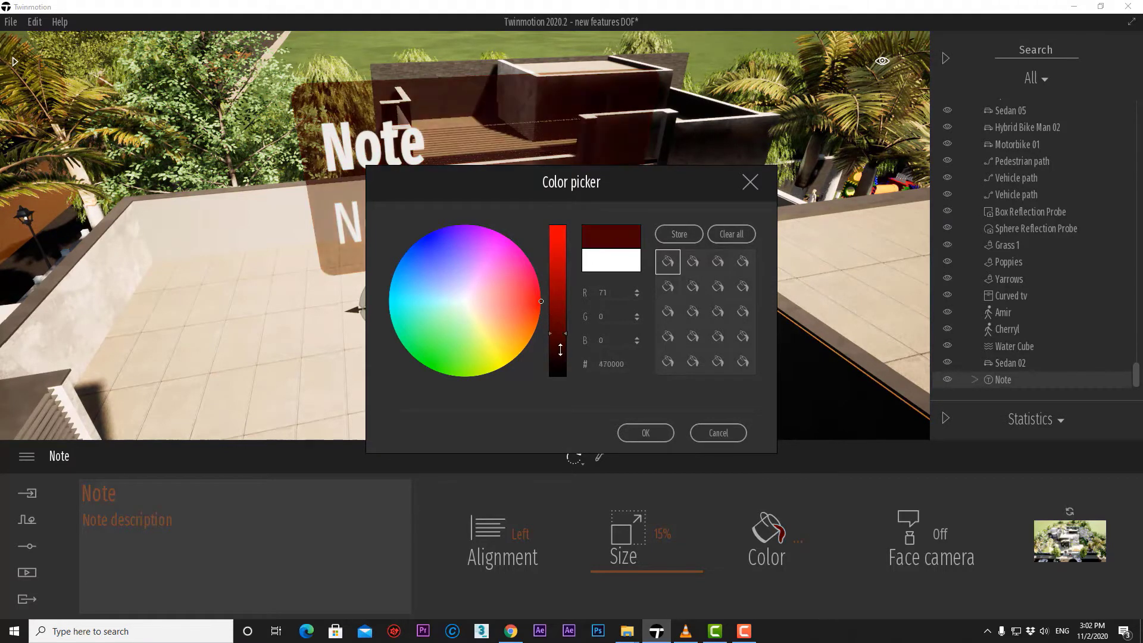
pyautogui.click(465, 304)
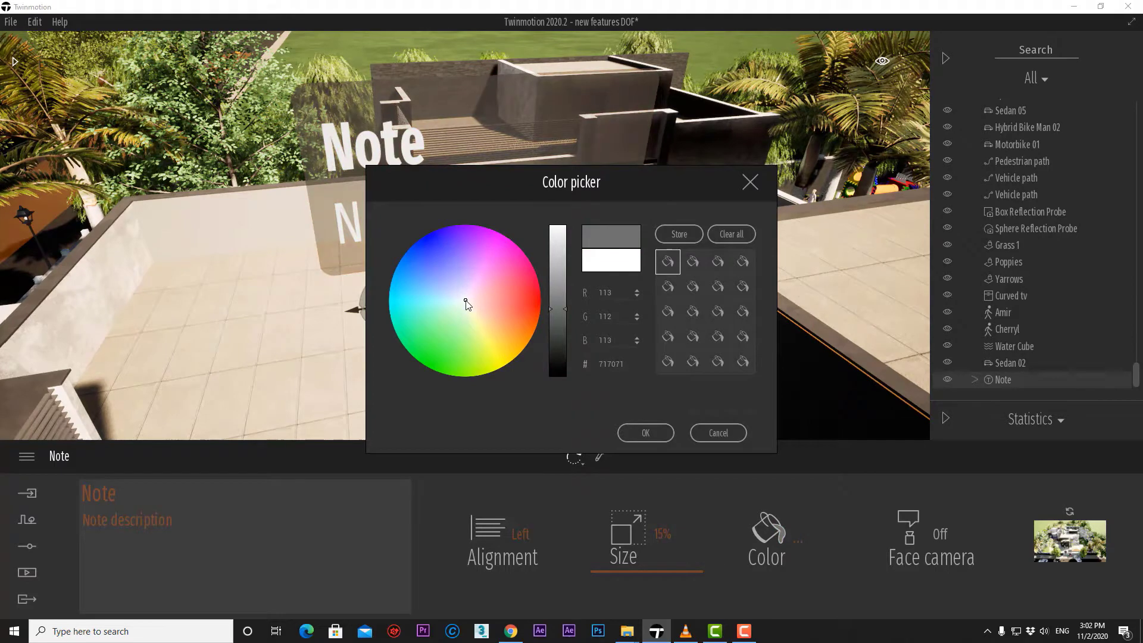
pyautogui.click(718, 433)
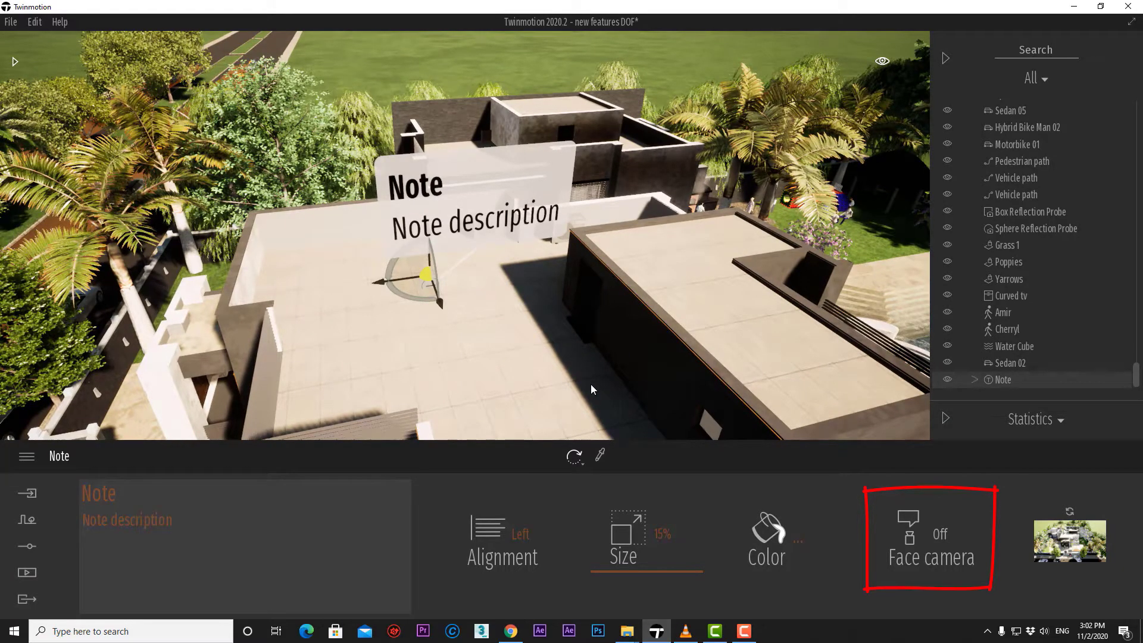
# Step: Set the rooftop note's Face camera to On and orbit around to confirm it faces the view
pyautogui.moveTo(517, 376)
pyautogui.mouseDown(button='right')
pyautogui.moveTo(641, 79)
pyautogui.moveTo(505, 70)
pyautogui.mouseUp(button='right')
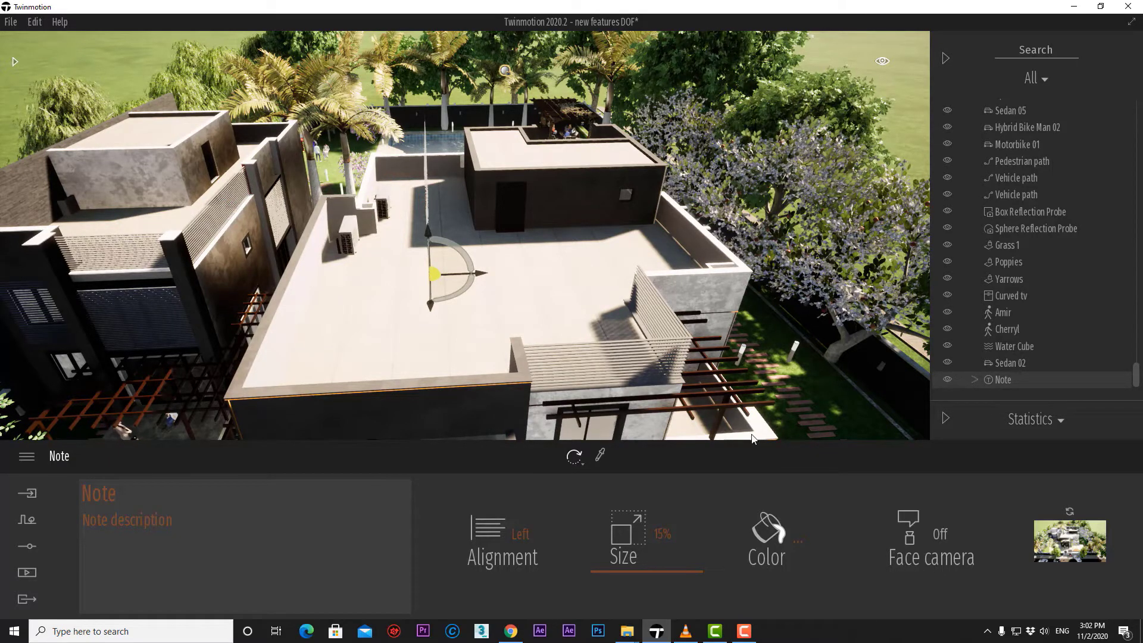
pyautogui.click(940, 537)
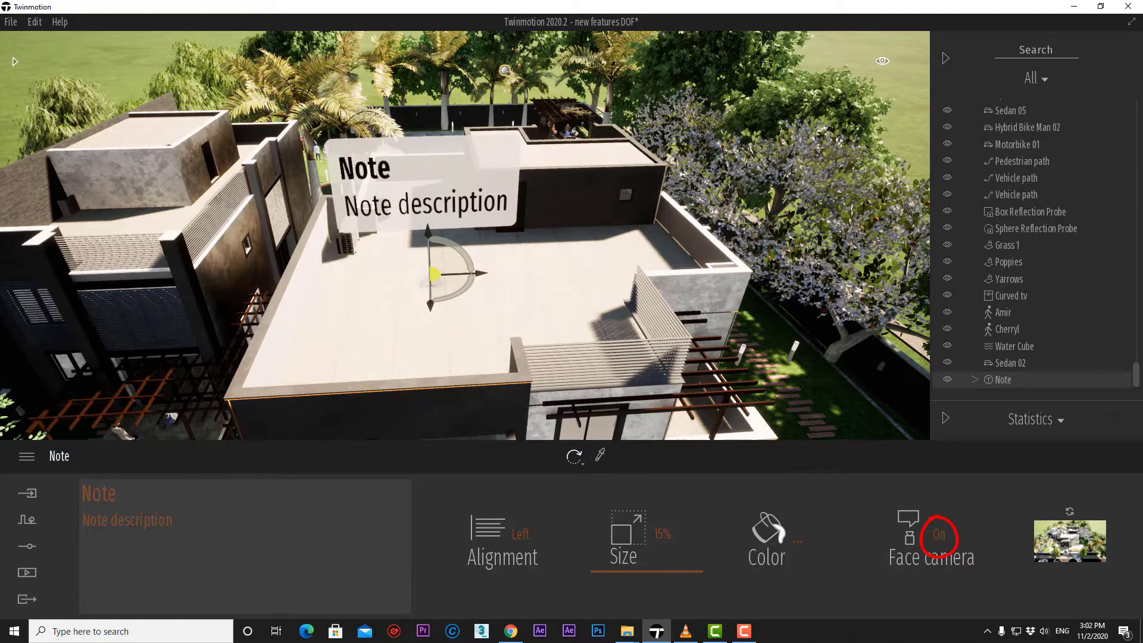
pyautogui.moveTo(464, 238); pyautogui.dragTo(274, 238, button='right')
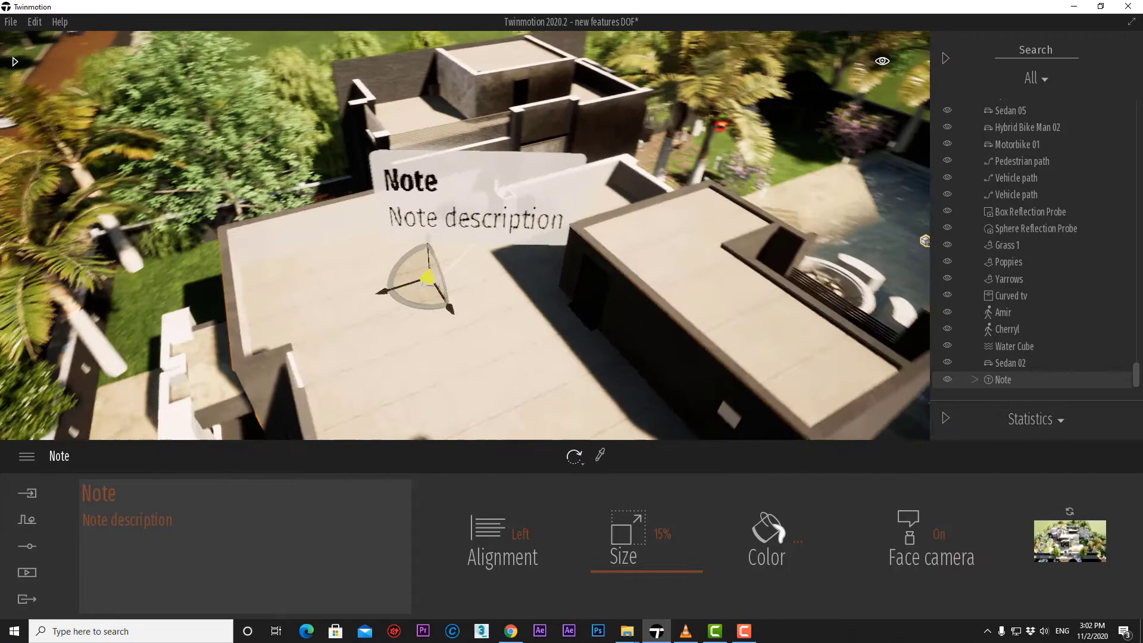
pyautogui.moveTo(438, 110); pyautogui.dragTo(414, 110, button='right')
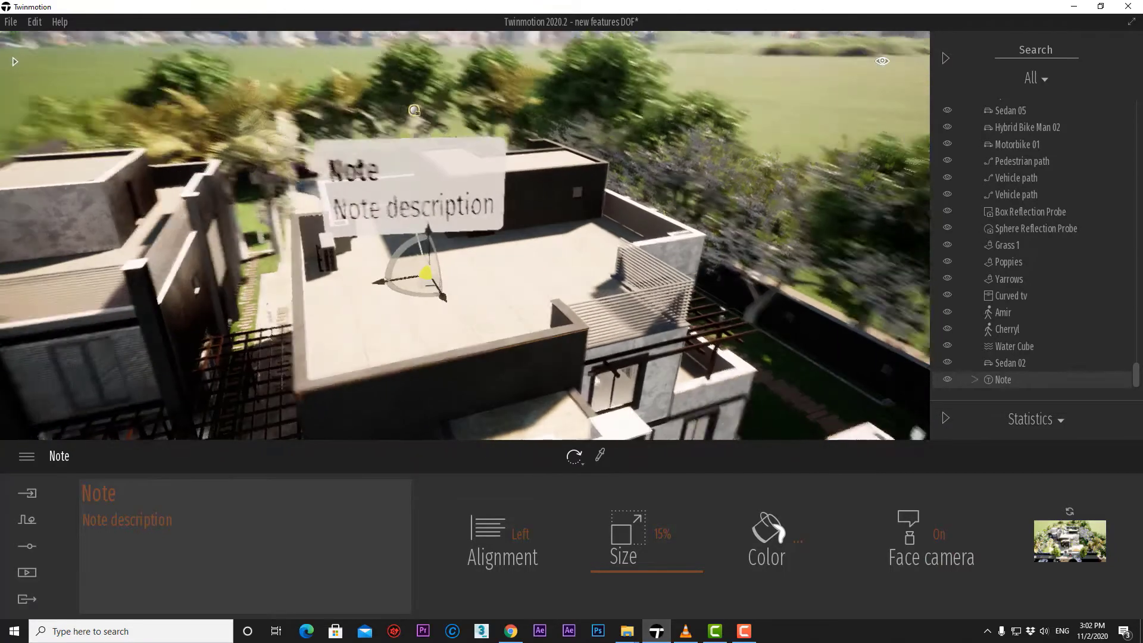
pyautogui.moveTo(437, 340); pyautogui.dragTo(434, 350, button='right')
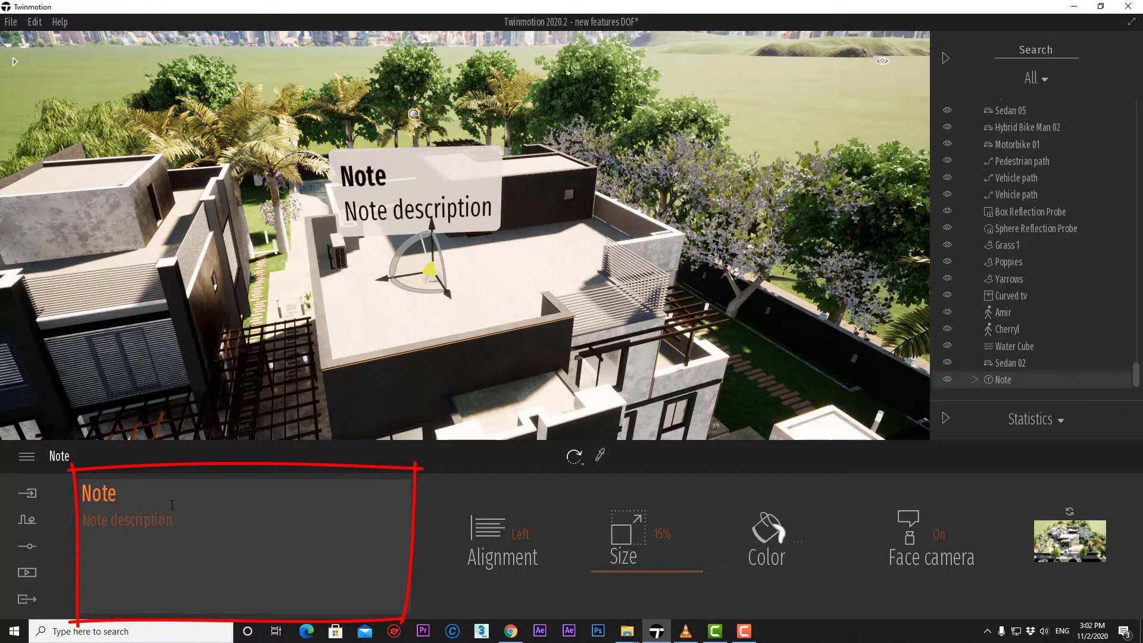
# Step: Retitle the note 'Villa 1' with description '390m.sq.' and orbit to a near top view
pyautogui.doubleClick(115, 496)
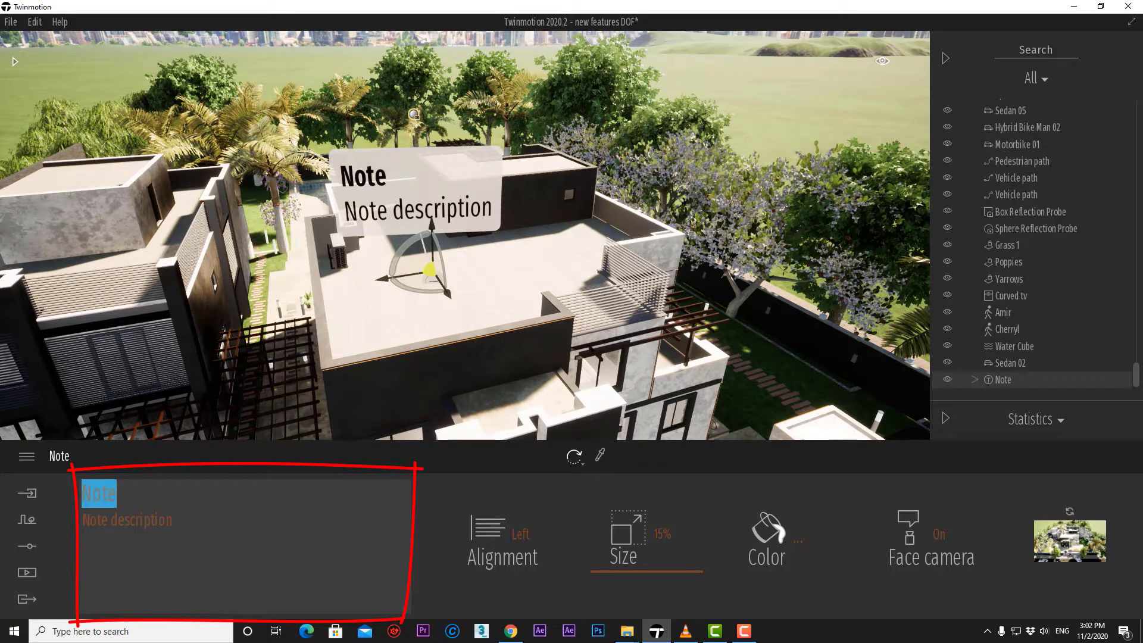
pyautogui.write('vi')
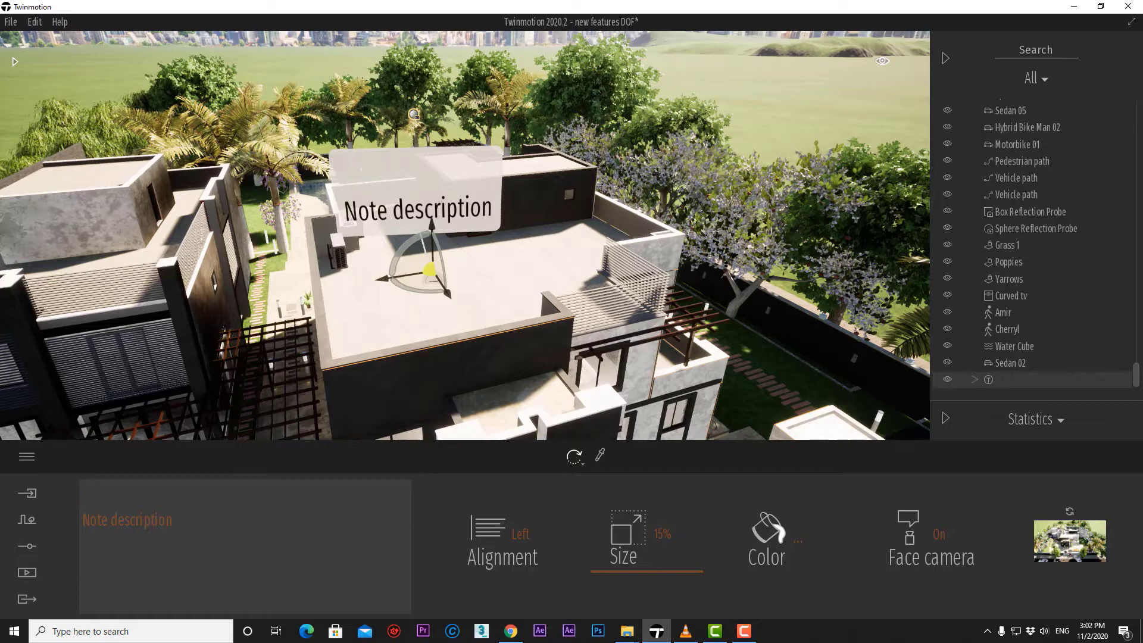
pyautogui.write('illa 1')
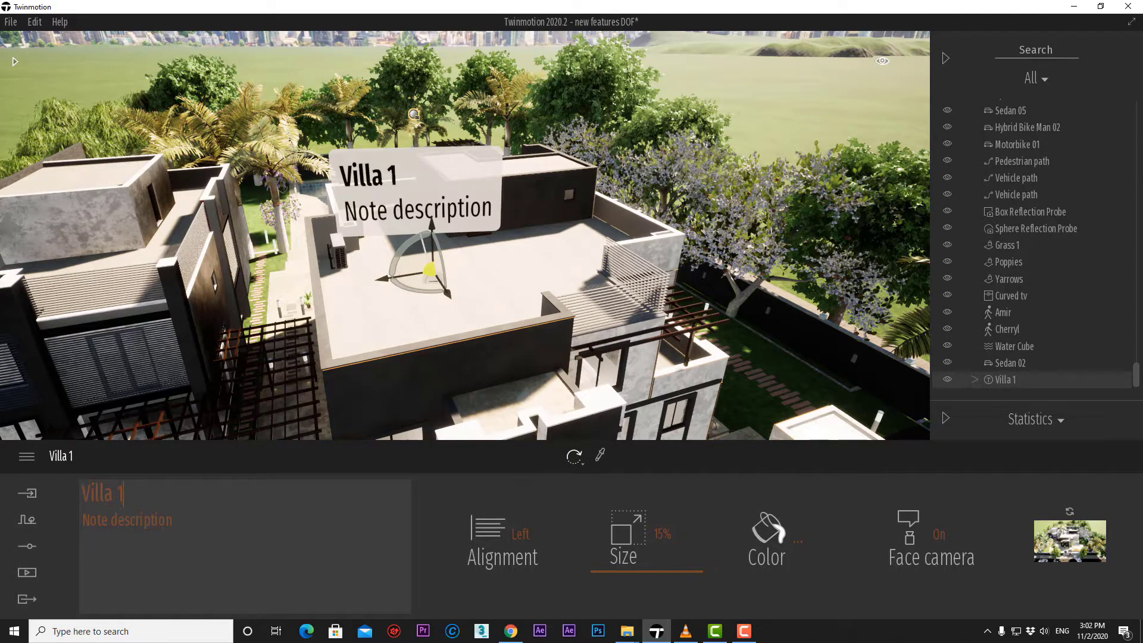
pyautogui.click(130, 565)
pyautogui.hotkey('ctrl', 'a')
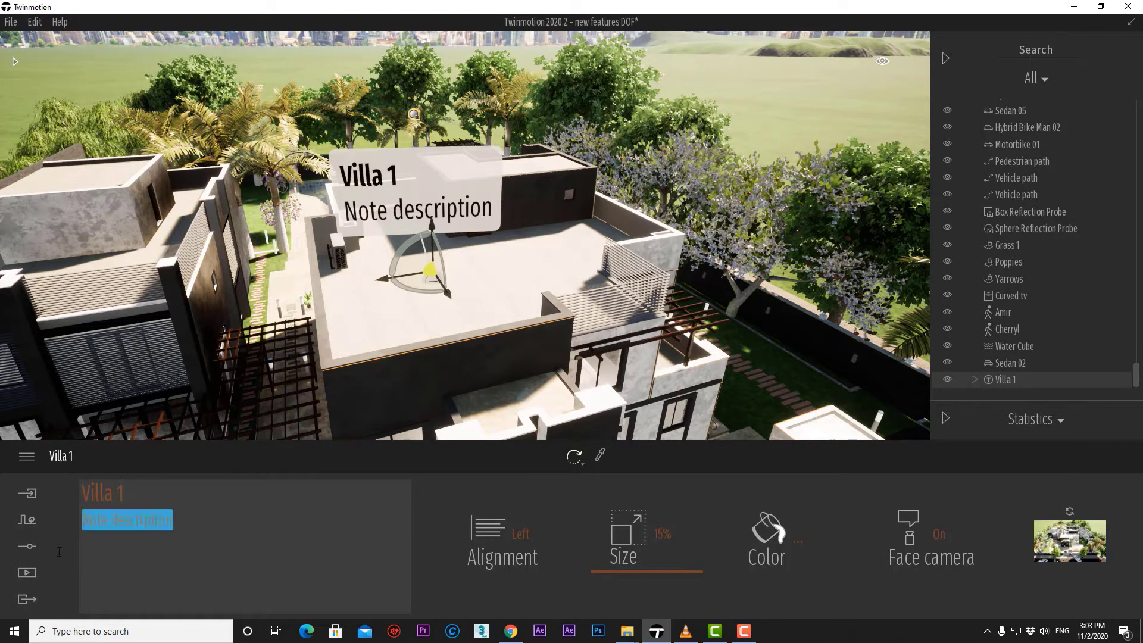
pyautogui.write('3')
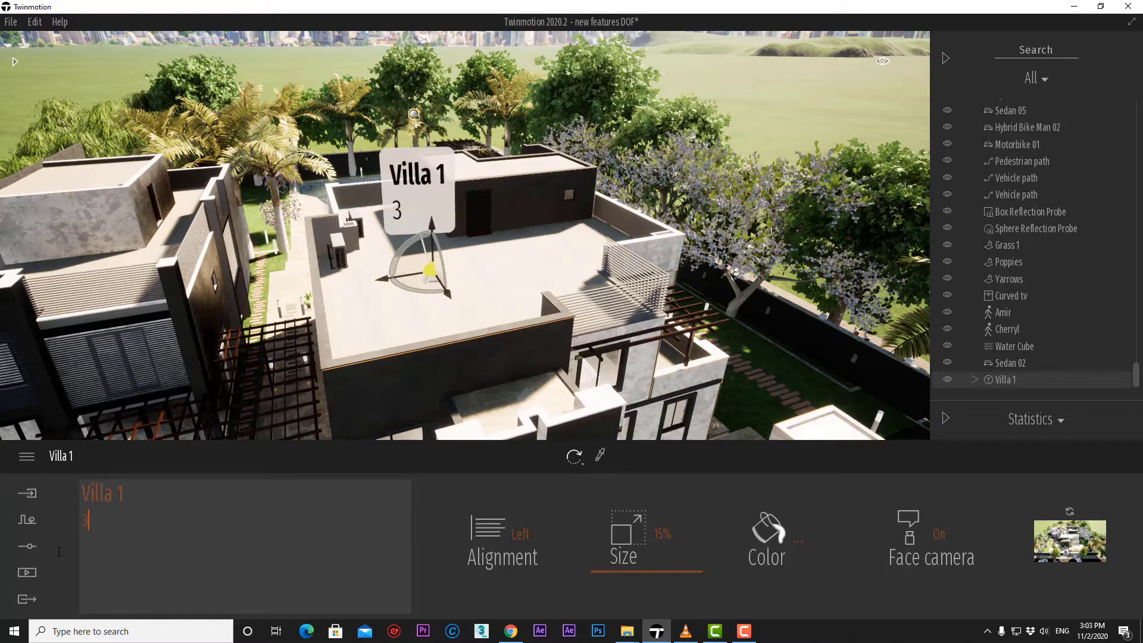
pyautogui.write('90m.')
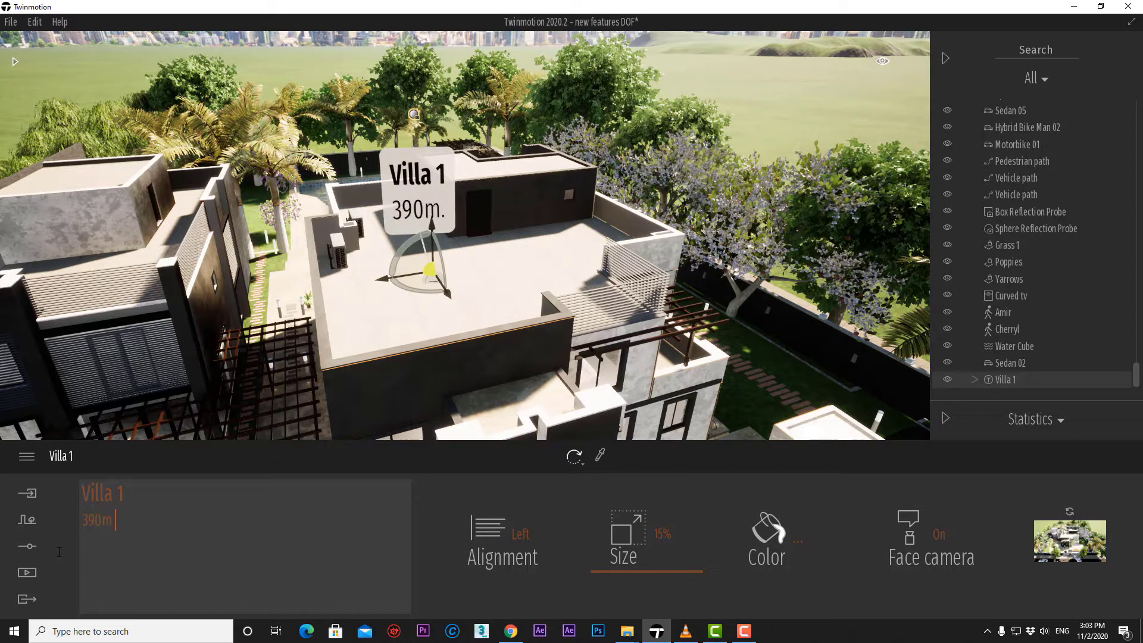
pyautogui.write('sq.')
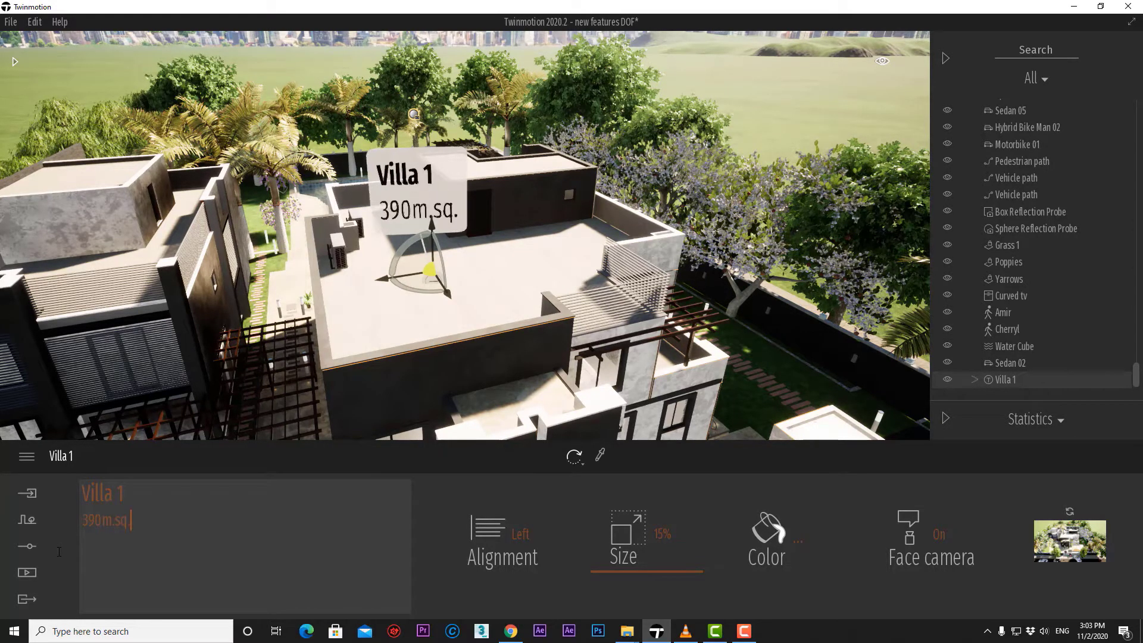
pyautogui.moveTo(346, 259); pyautogui.dragTo(397, 172, button='right')
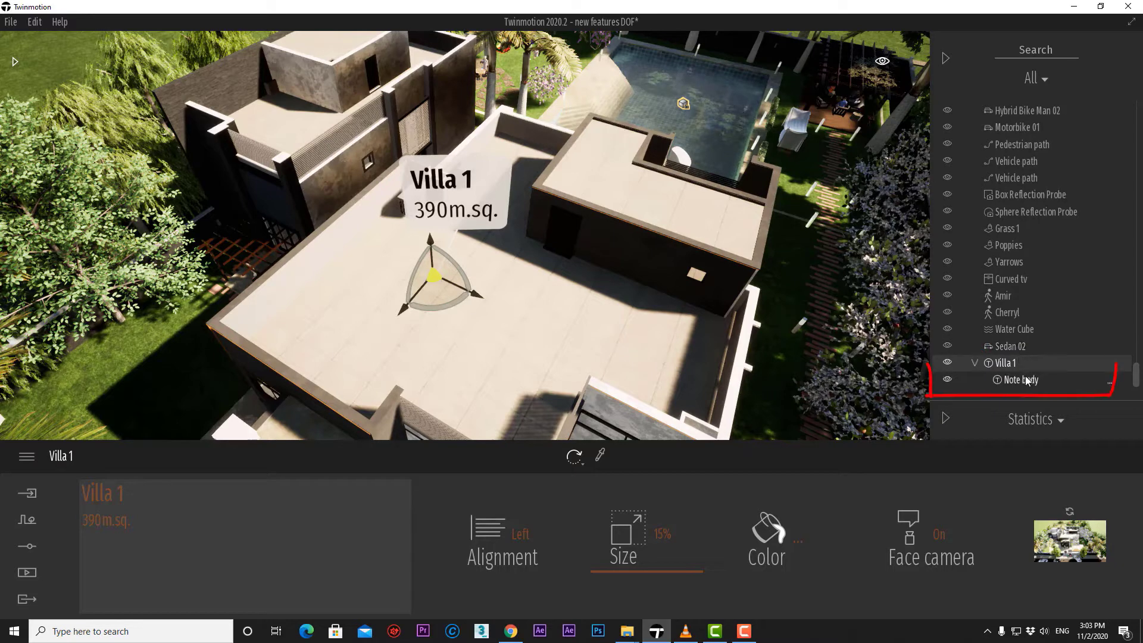
# Step: Select the Villa 1 Note body and shift its label panel toward the roof's far edge
pyautogui.click(1022, 380)
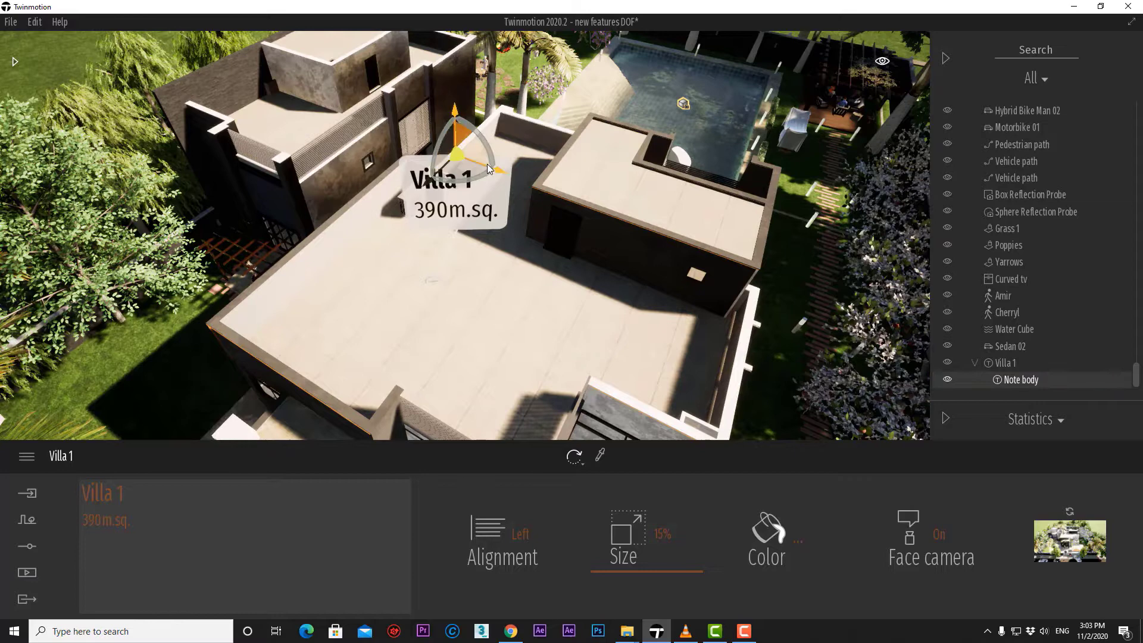
pyautogui.moveTo(487, 163); pyautogui.dragTo(434, 141)
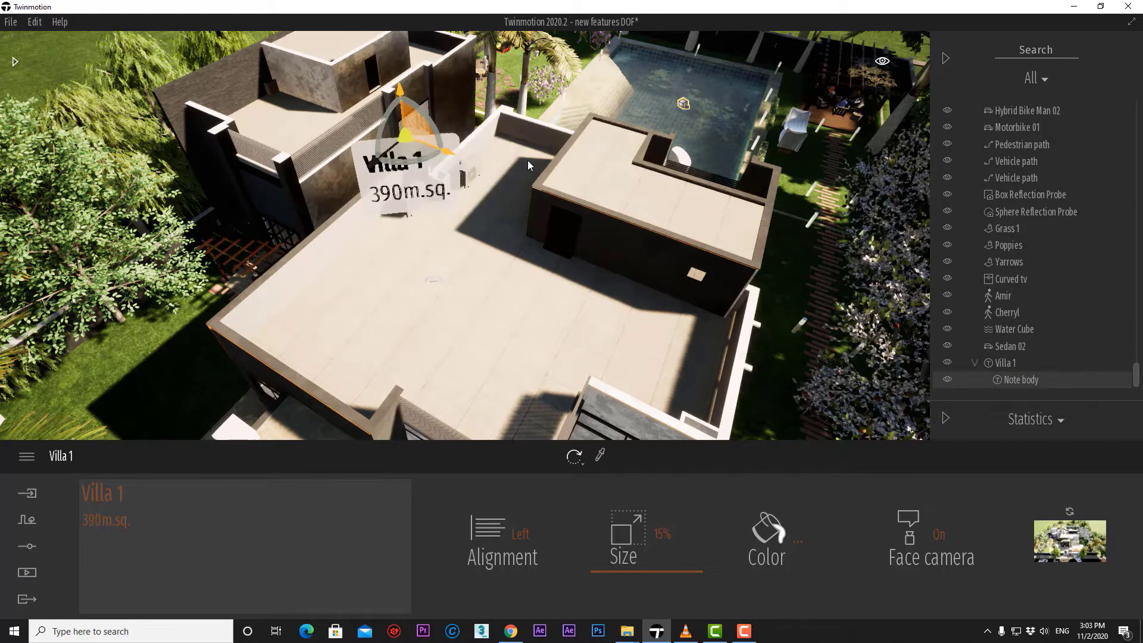
pyautogui.moveTo(527, 159); pyautogui.dragTo(498, 167)
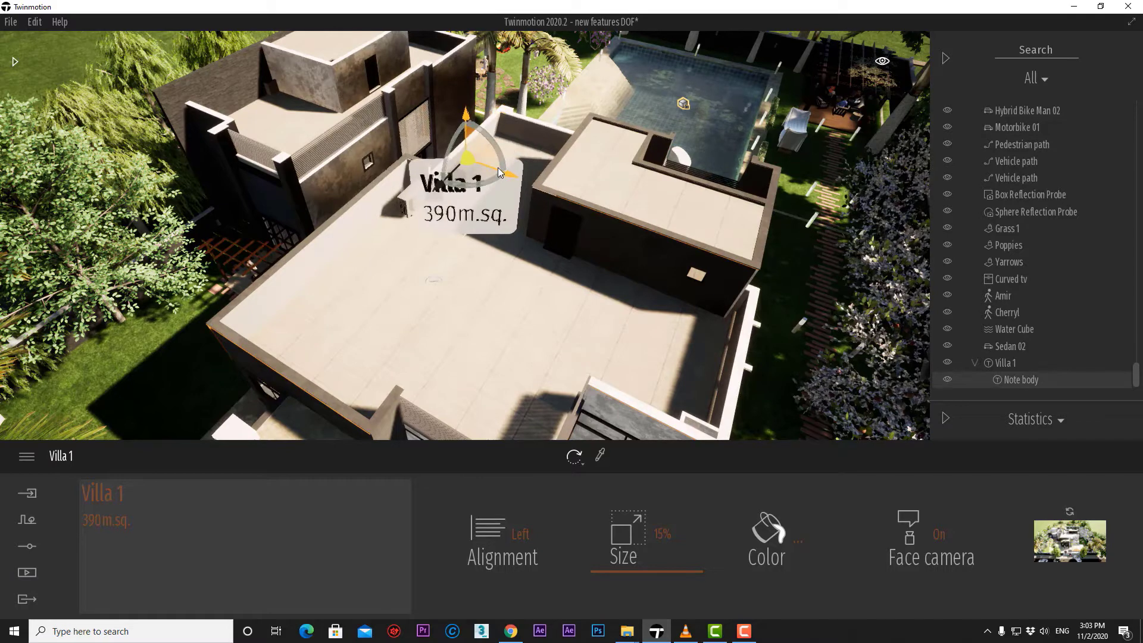
pyautogui.click(432, 280)
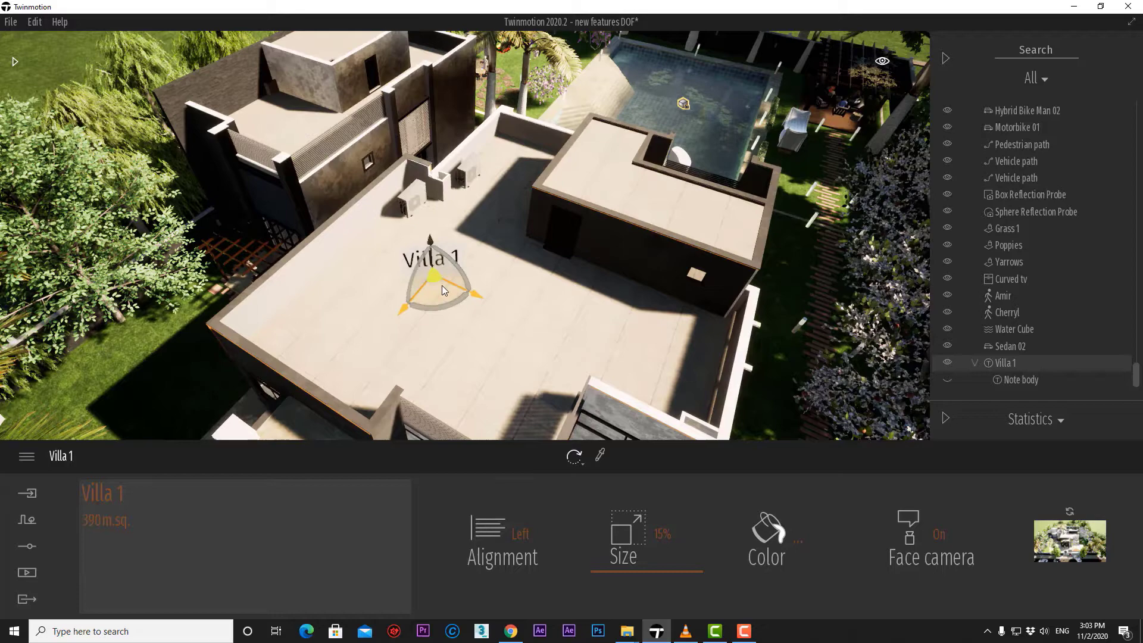
pyautogui.scroll(6, 429, 295)
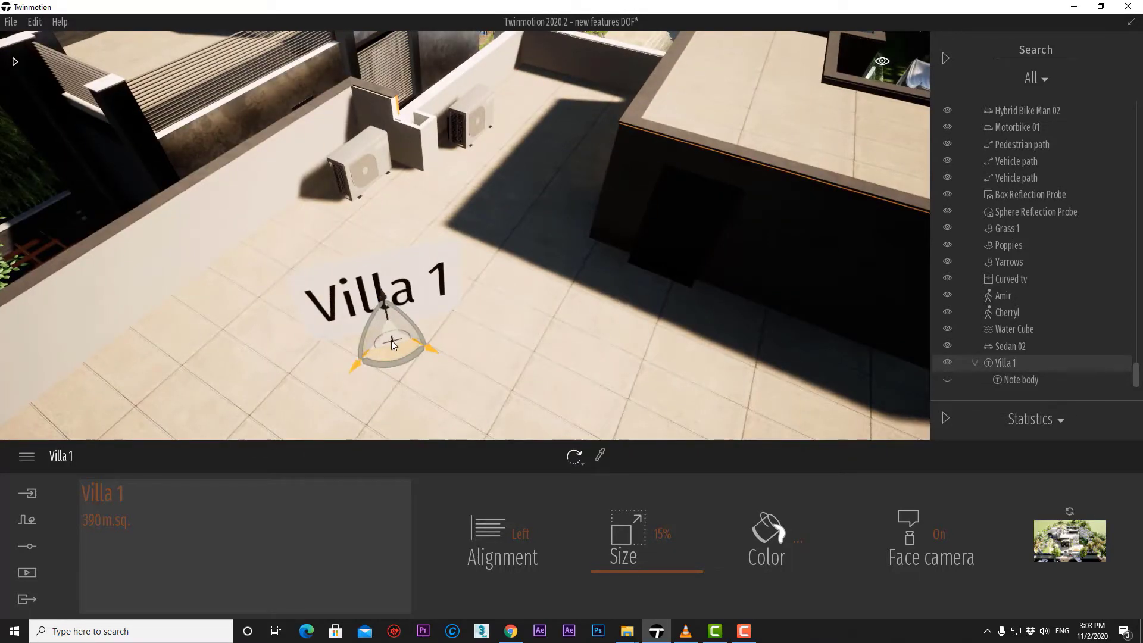
pyautogui.moveTo(391, 341); pyautogui.dragTo(397, 386, button='right')
pyautogui.scroll(-3, 396, 362)
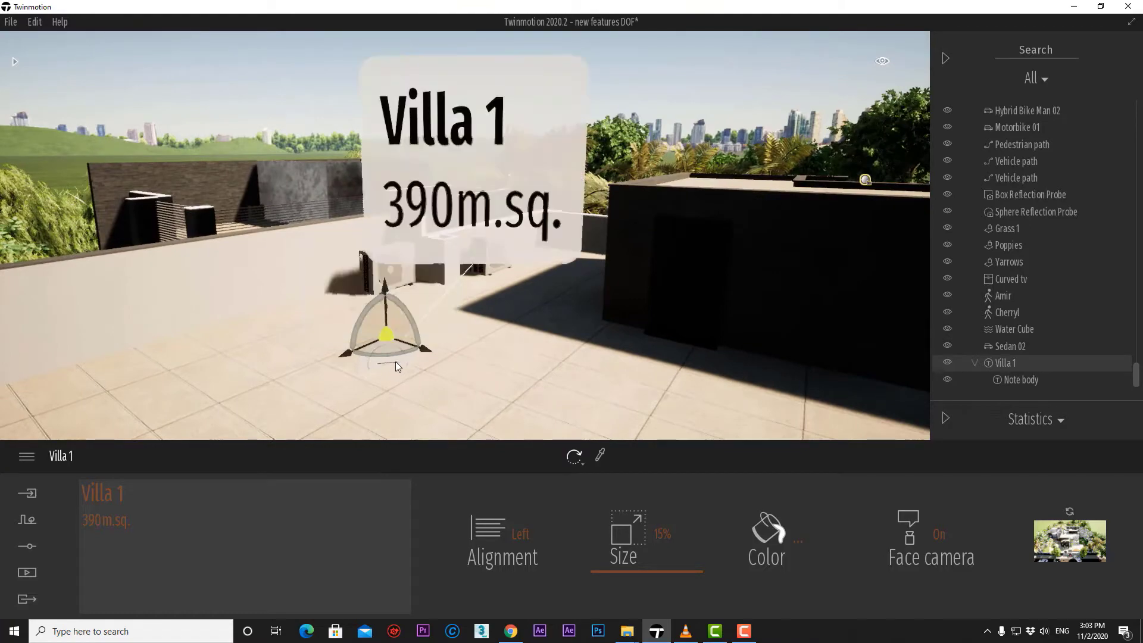
pyautogui.scroll(-5, 484, 313)
pyautogui.moveTo(490, 319)
pyautogui.mouseDown(button='right')
pyautogui.moveTo(495, 244)
pyautogui.moveTo(477, 306)
pyautogui.mouseUp(button='right')
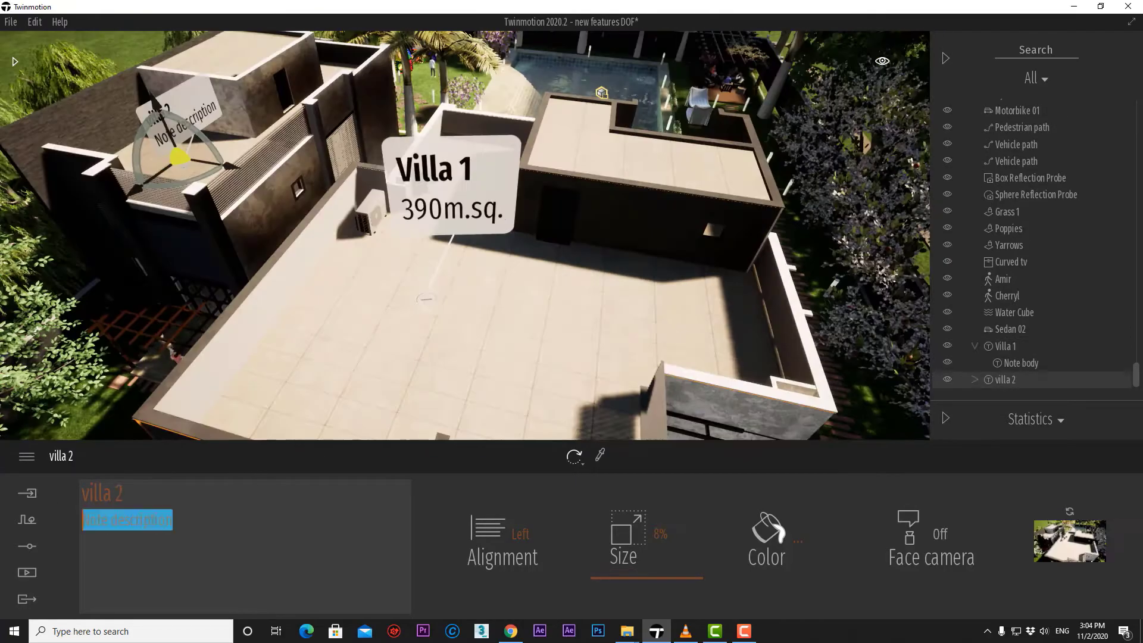